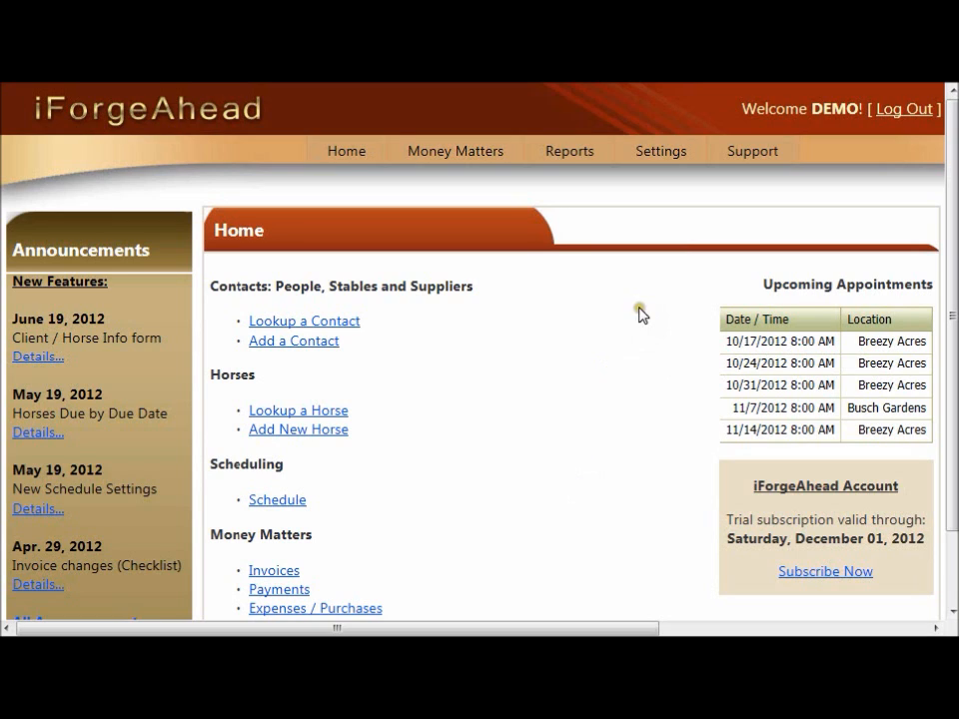
Add a new payment of $112.09 for the client listed directly below Busch Gardens
mouse_move(515, 162)
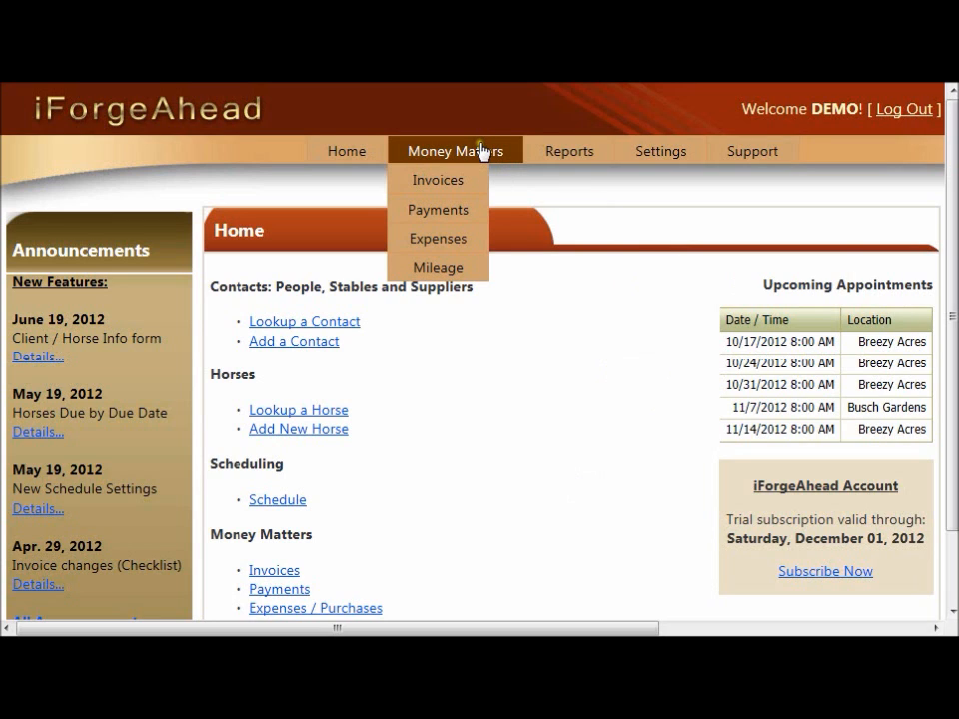
left_click(474, 215)
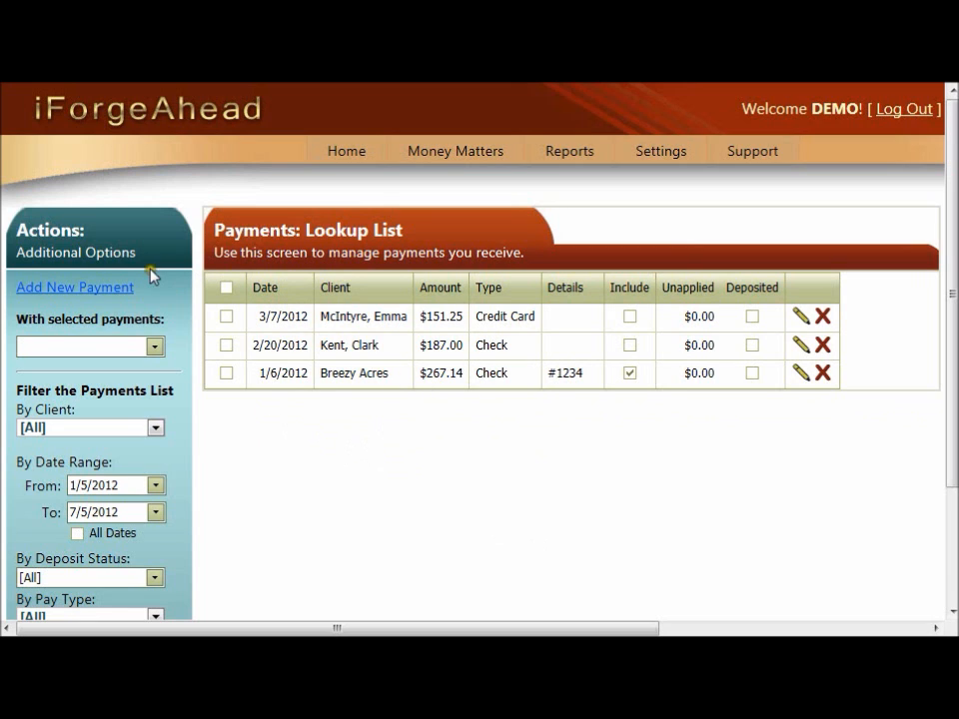
left_click(82, 295)
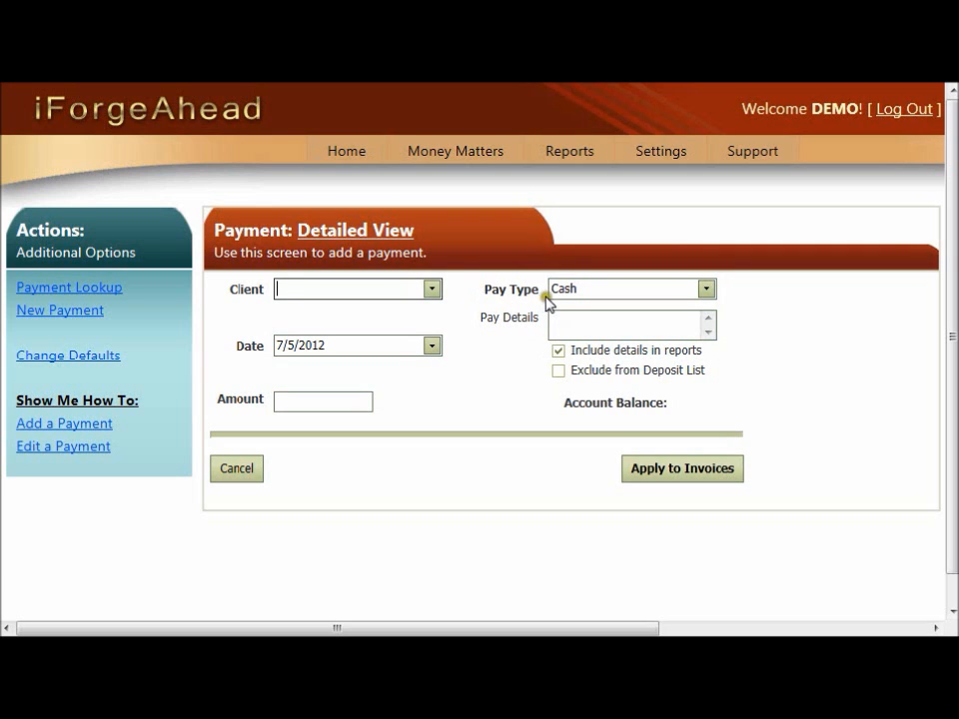
mouse_move(675, 159)
left_click(429, 290)
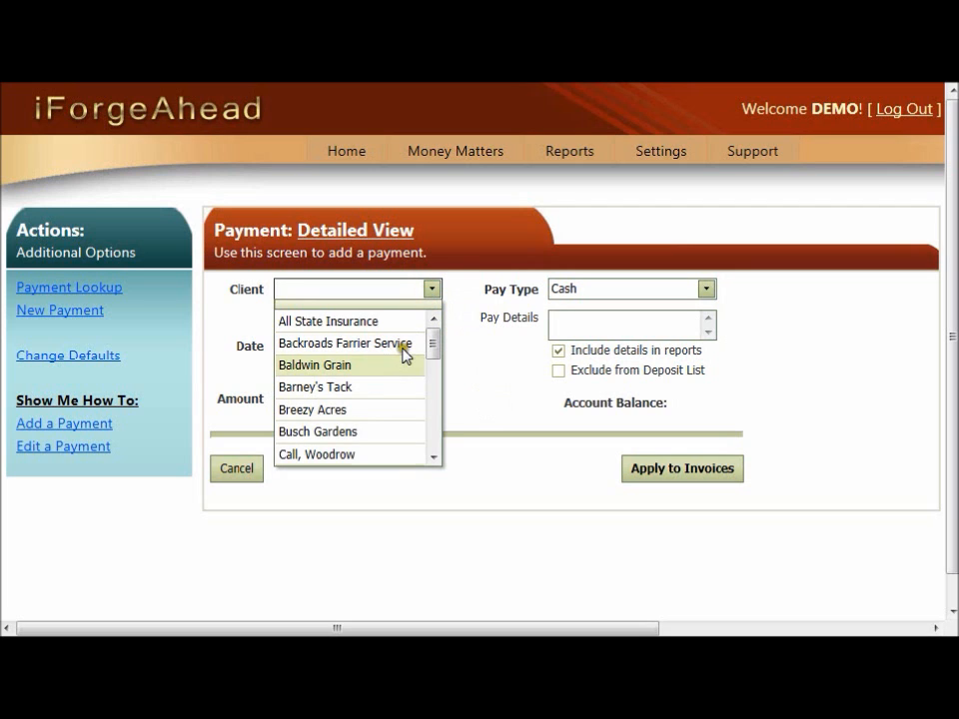
left_click(354, 456)
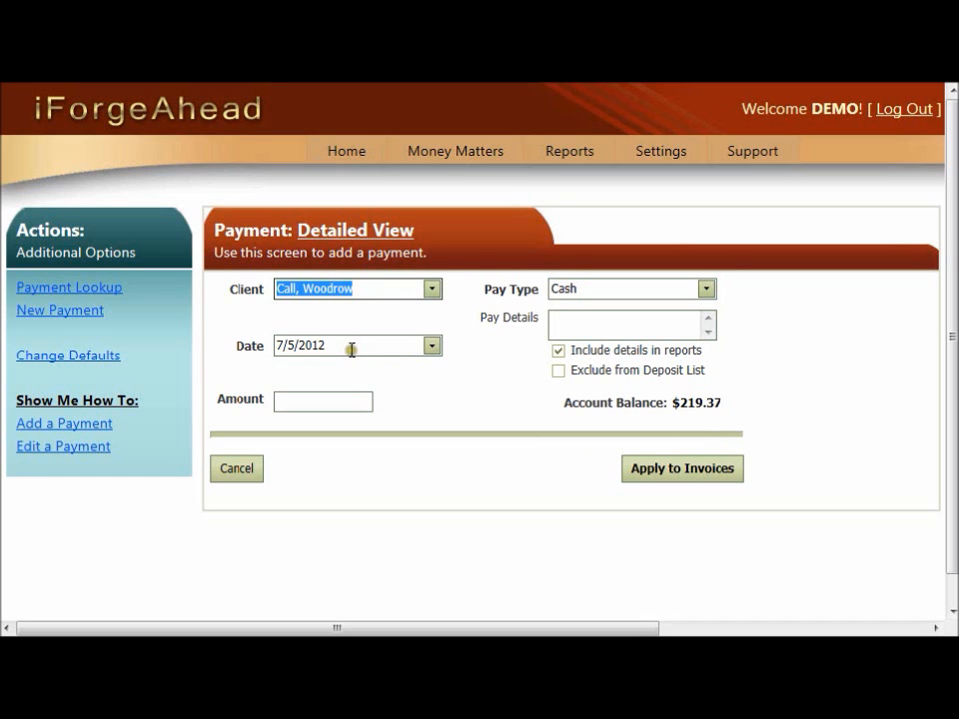
left_click(301, 397)
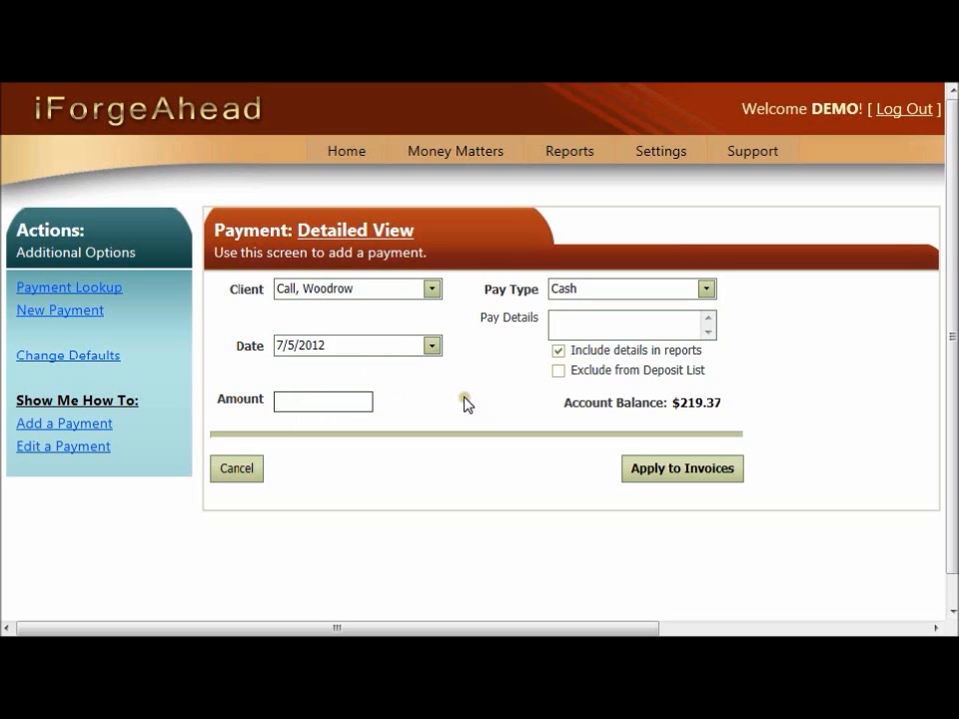
type("112.09")
Set the pay type to Check with pay details # 1234, and exclude the payment from the deposit list
left_click(705, 290)
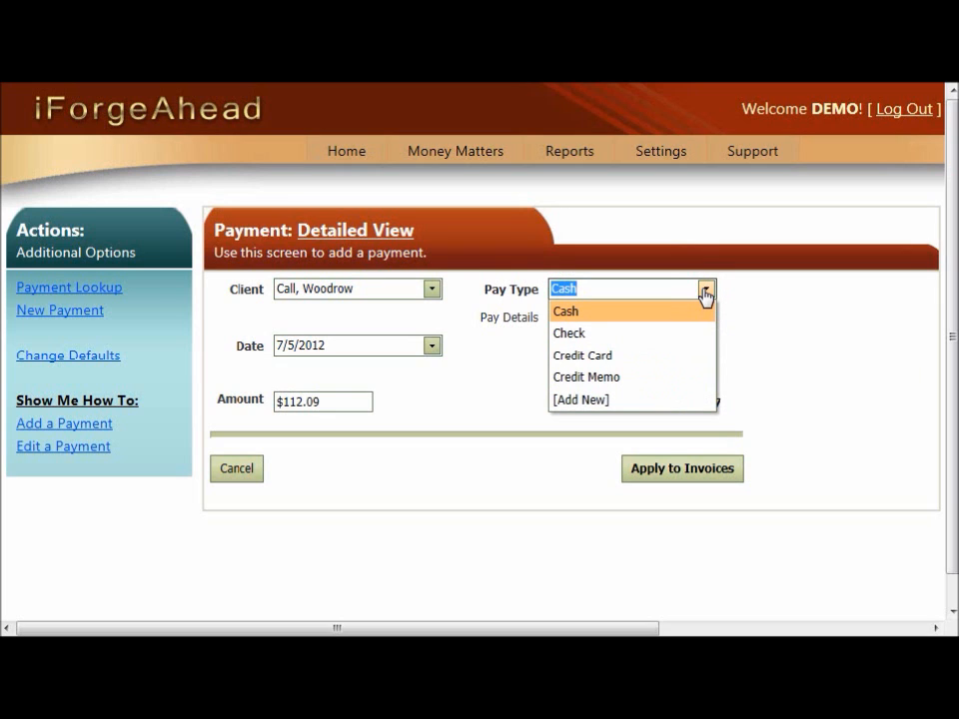
left_click(661, 385)
left_click(659, 386)
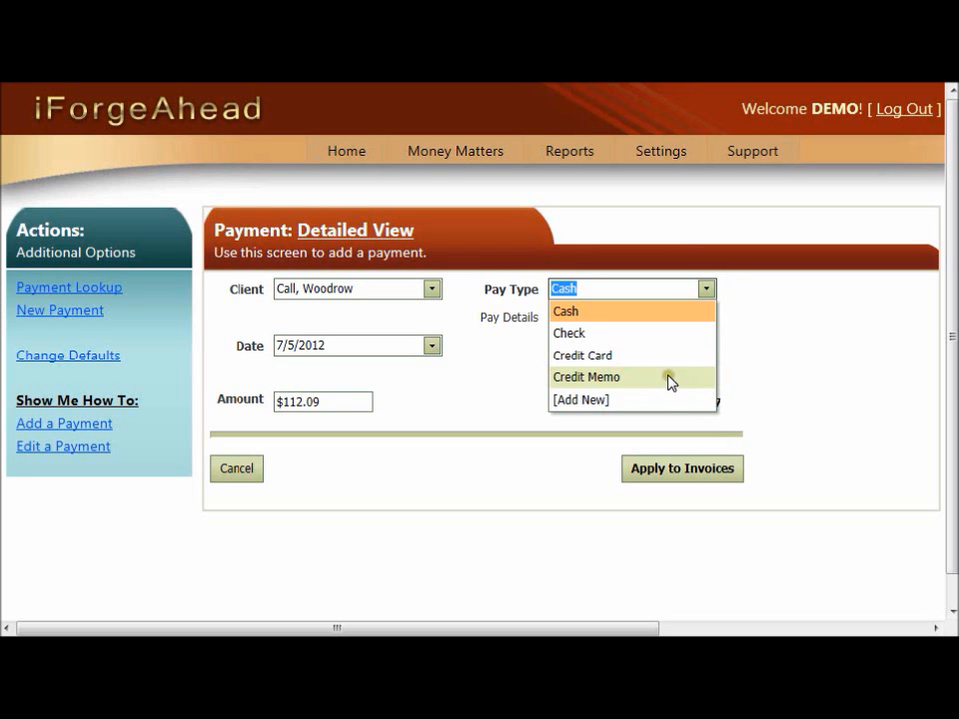
left_click(590, 313)
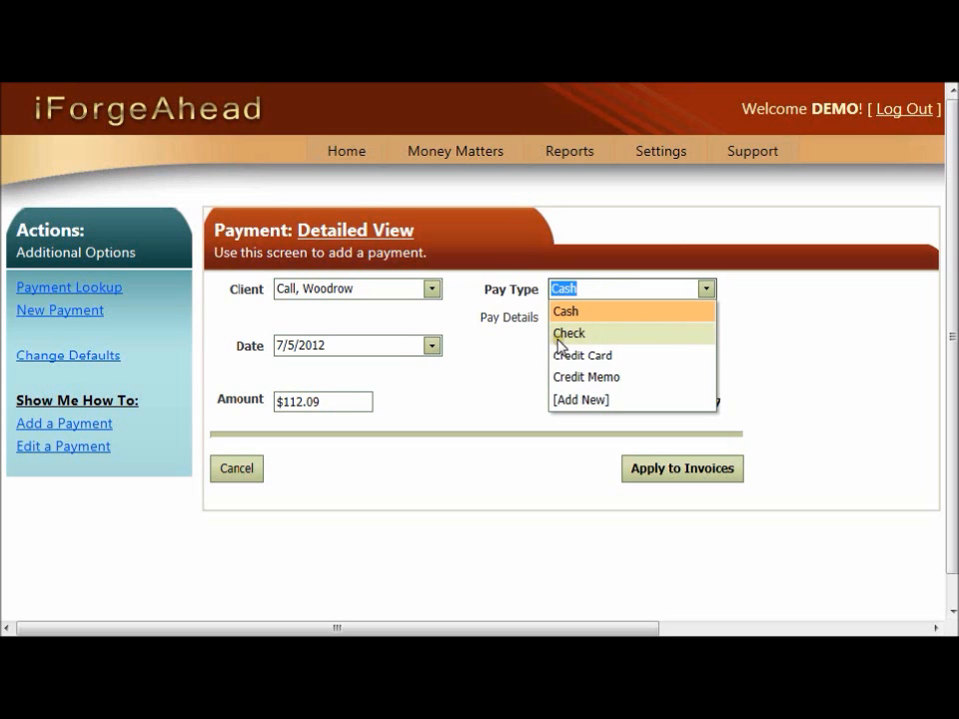
left_click(564, 334)
left_click(558, 349)
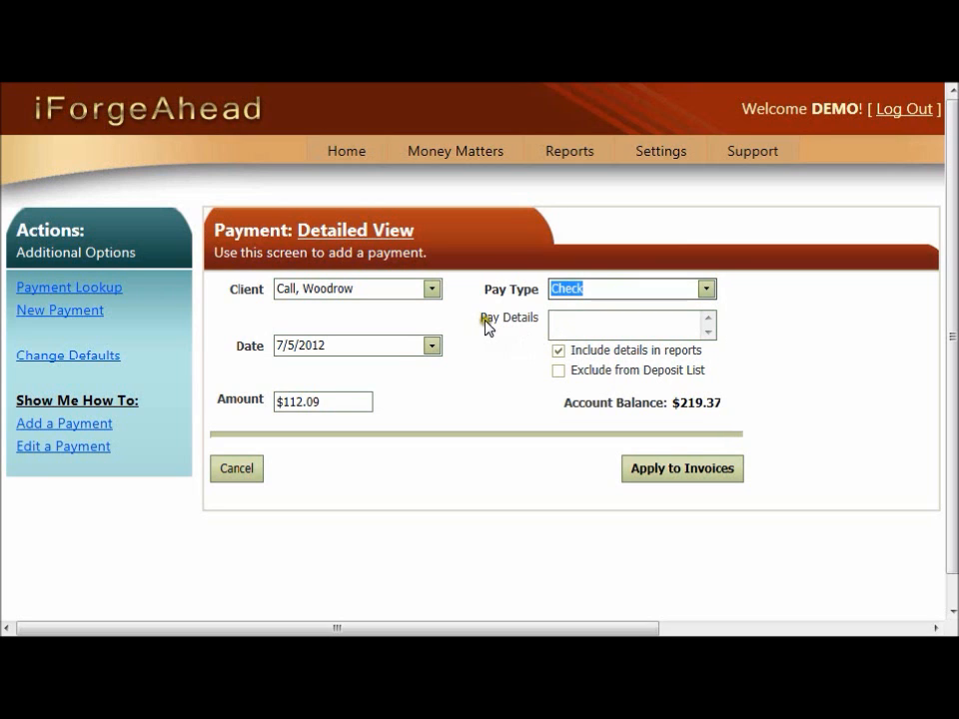
left_click(577, 317)
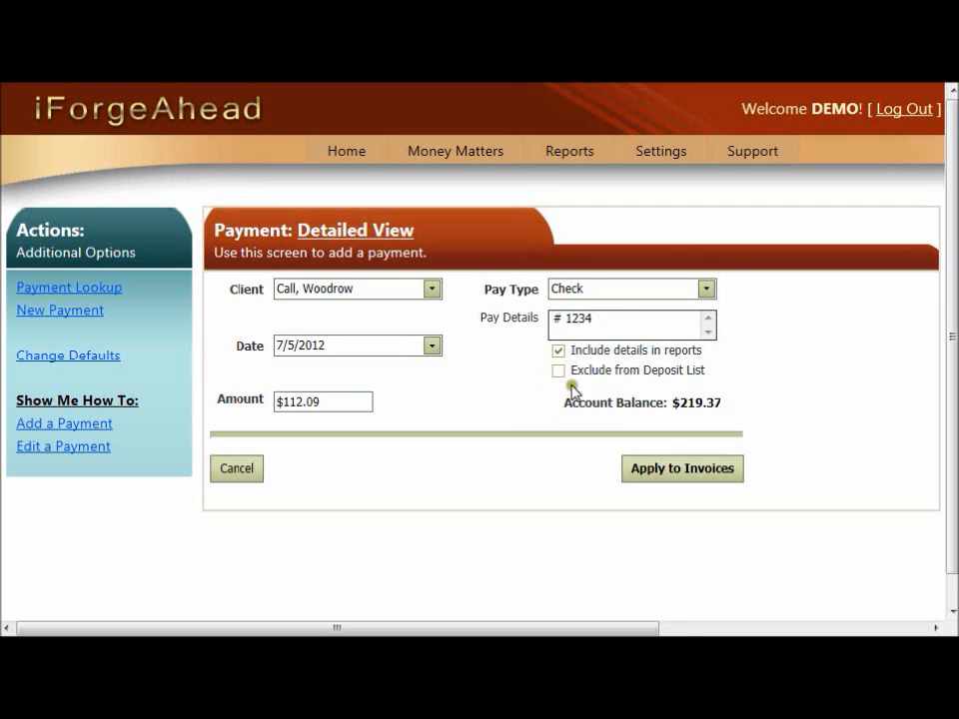
left_click(602, 330)
left_click(617, 319)
left_click(557, 372)
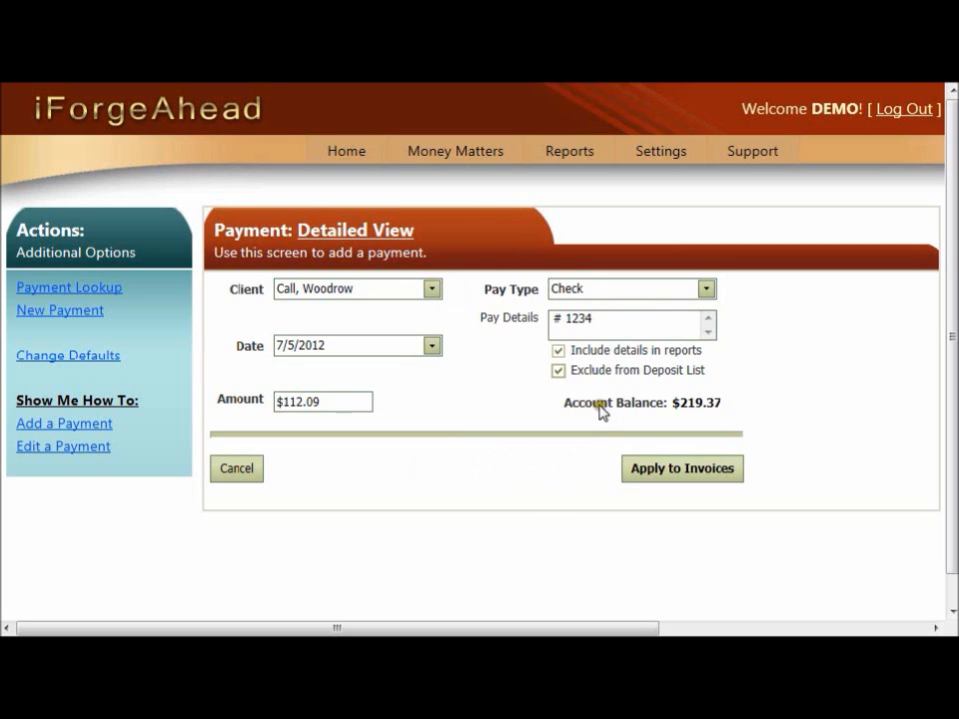
Apply the payment to the client's invoices and set the current payment of the 4/21/2012 invoice to 0
left_click(685, 483)
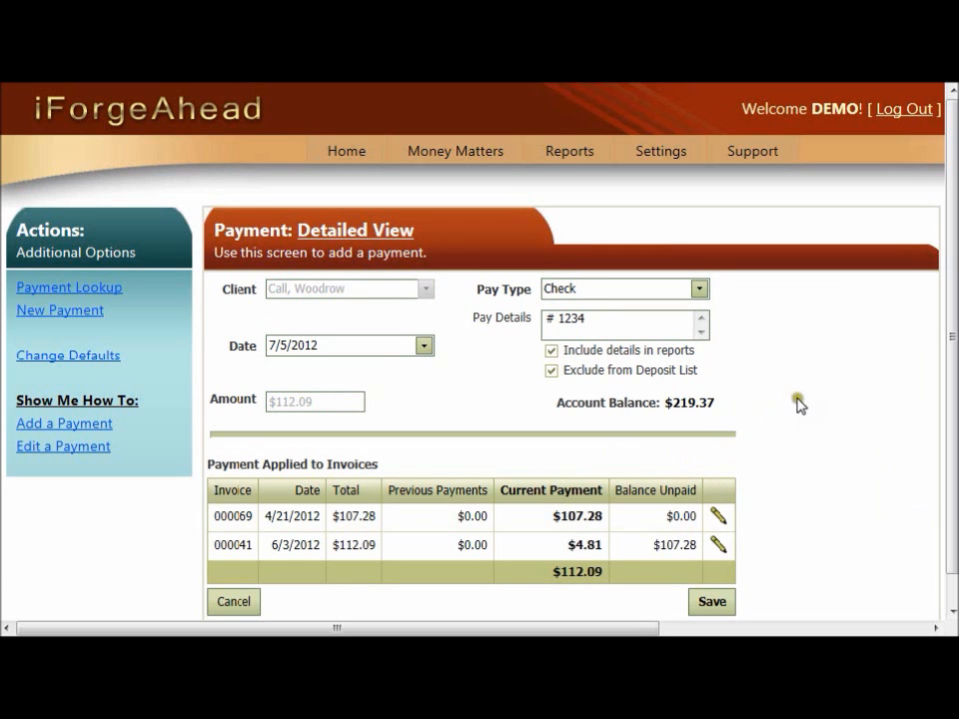
left_click_drag(951, 477, 950, 560)
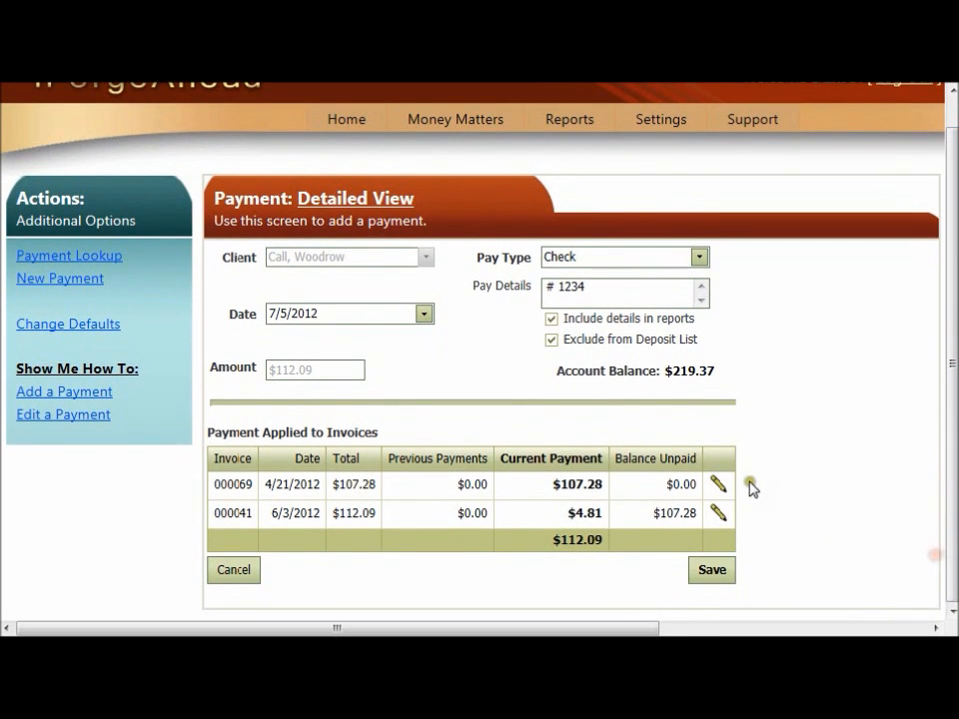
scroll(444, 530, "up", 1)
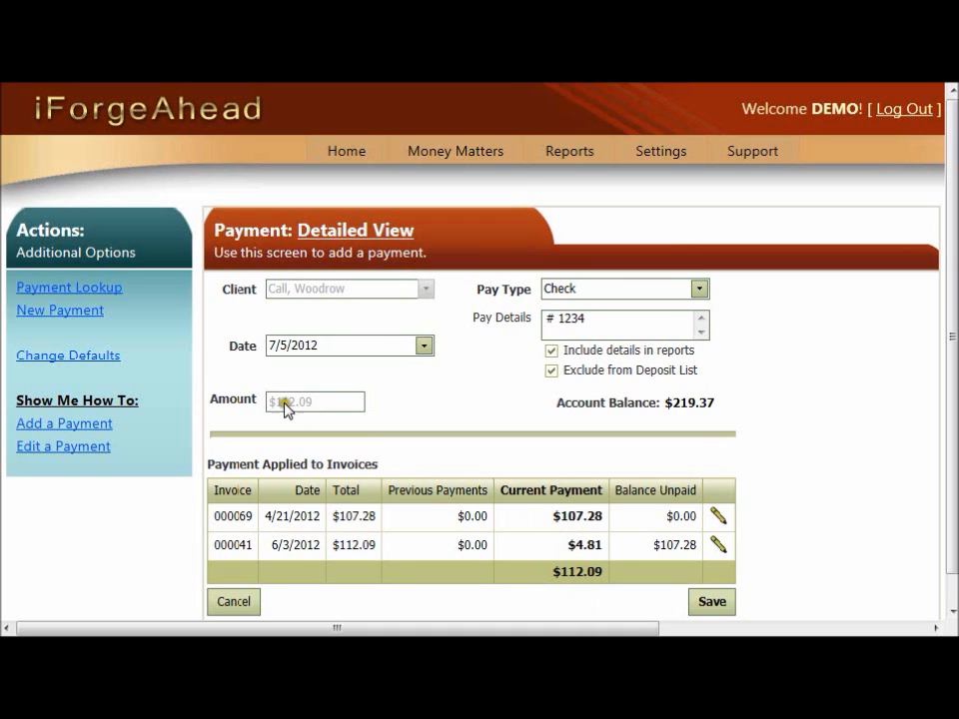
left_click(537, 528)
left_click(718, 522)
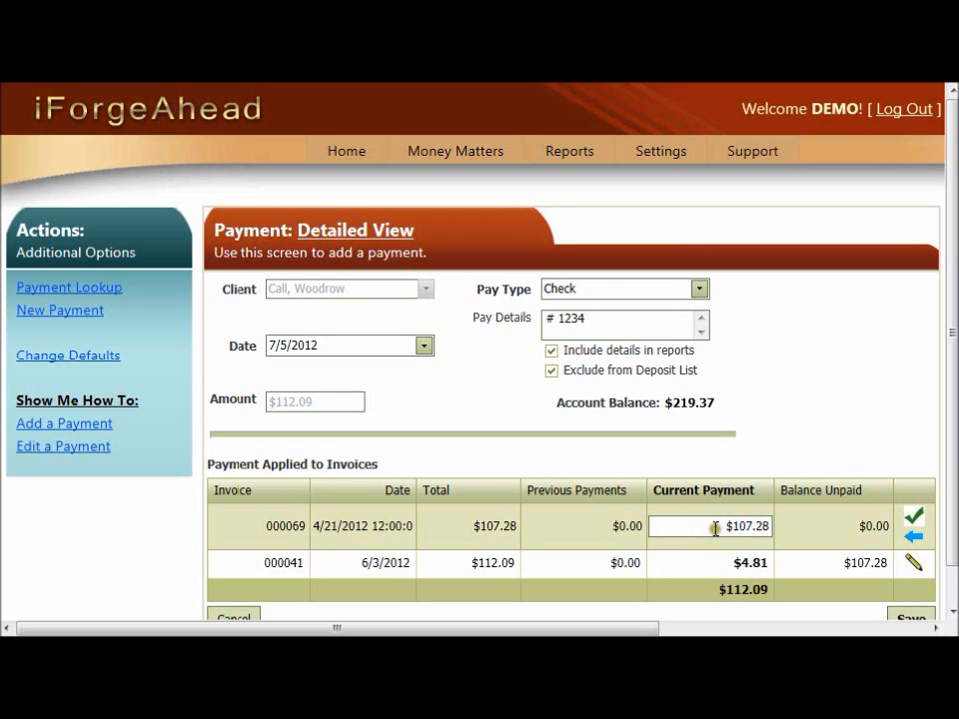
type("38")
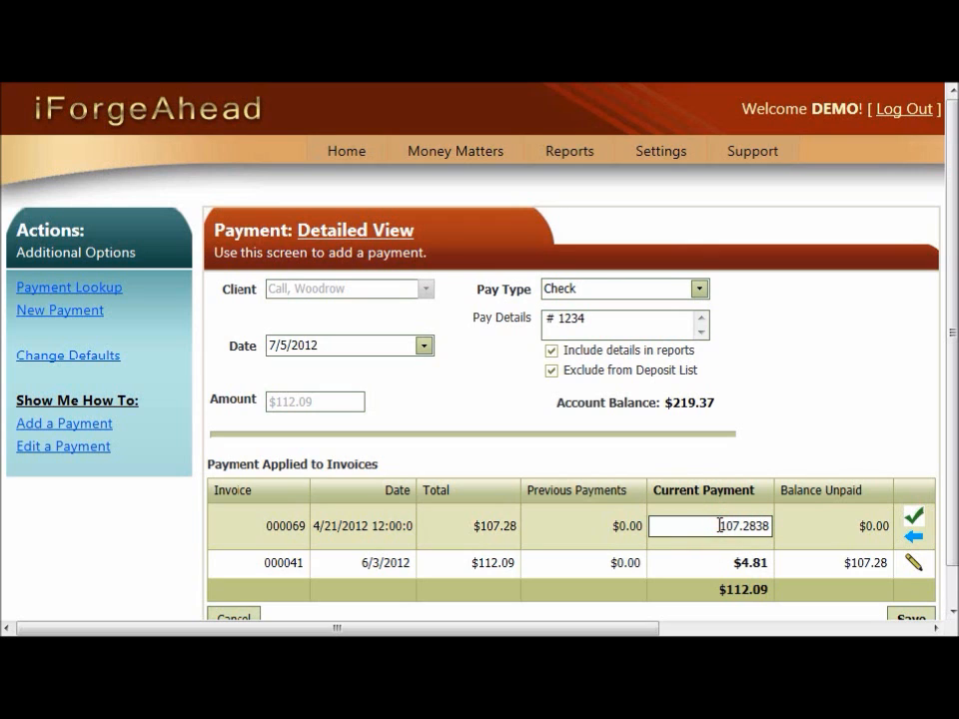
key("ctrl+a")
type("0")
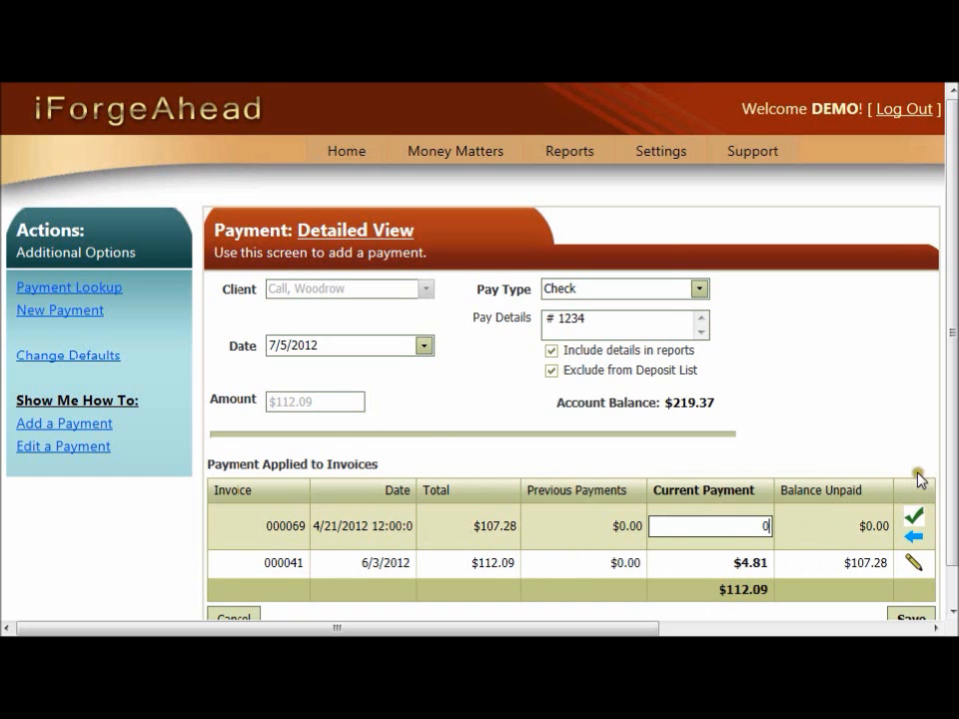
left_click(914, 520)
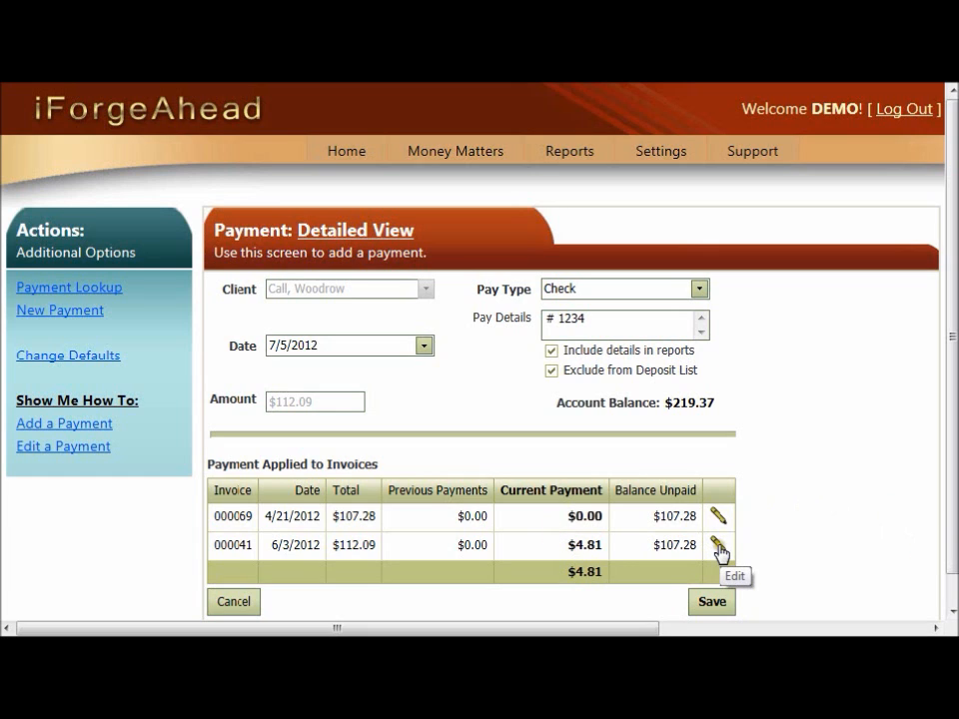
Set the current payment of the 6/3/2012 invoice to 112.09 and save the payment
left_click(719, 548)
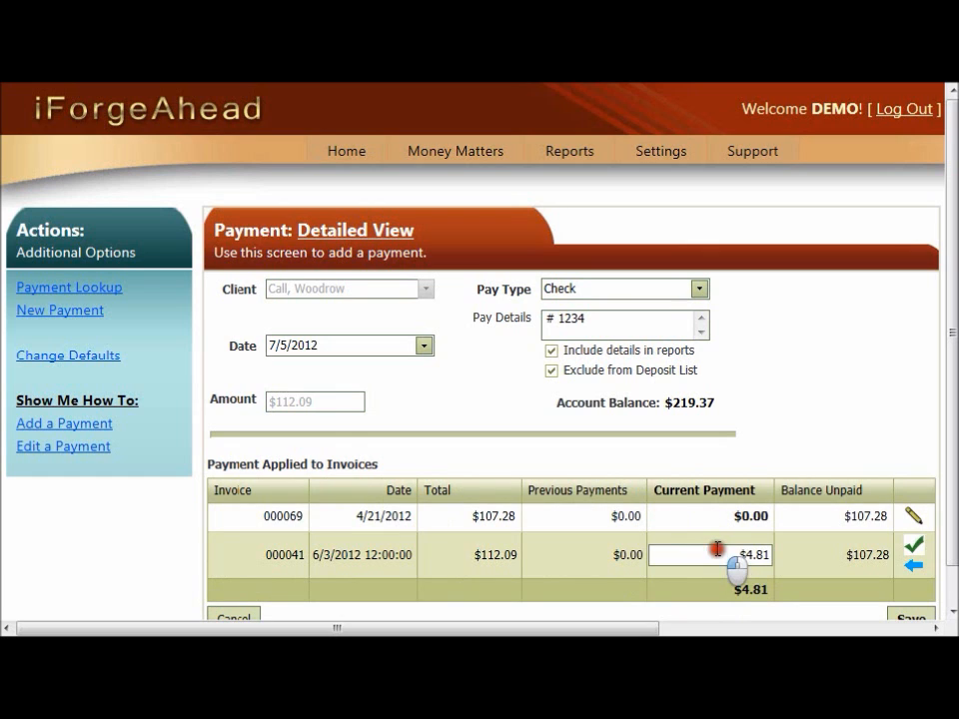
left_click_drag(719, 550, 805, 557)
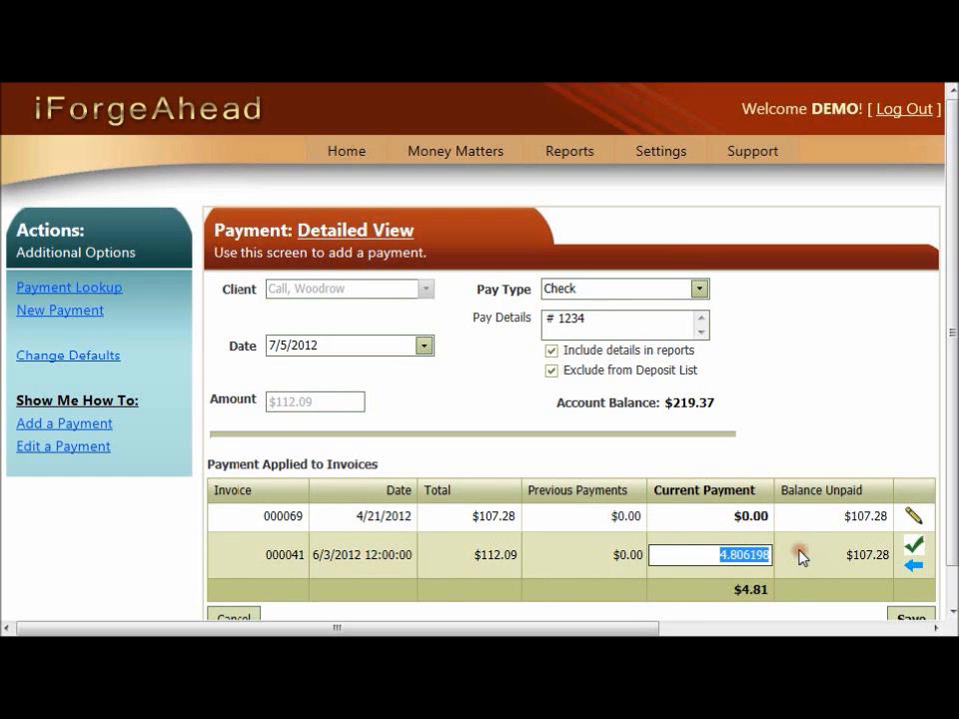
type("112.09")
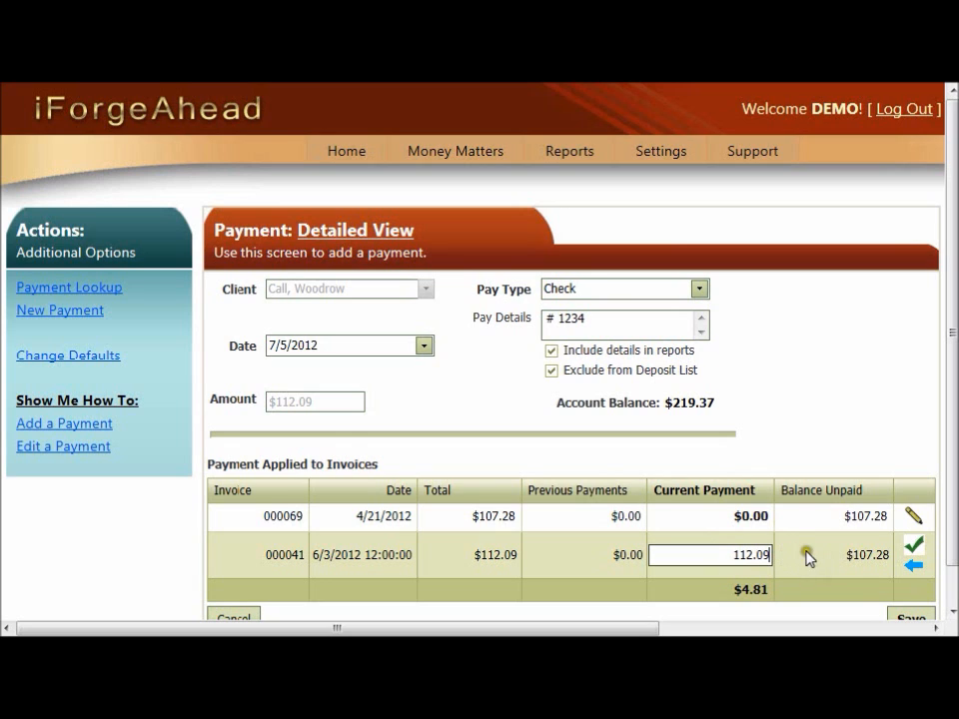
key("Tab")
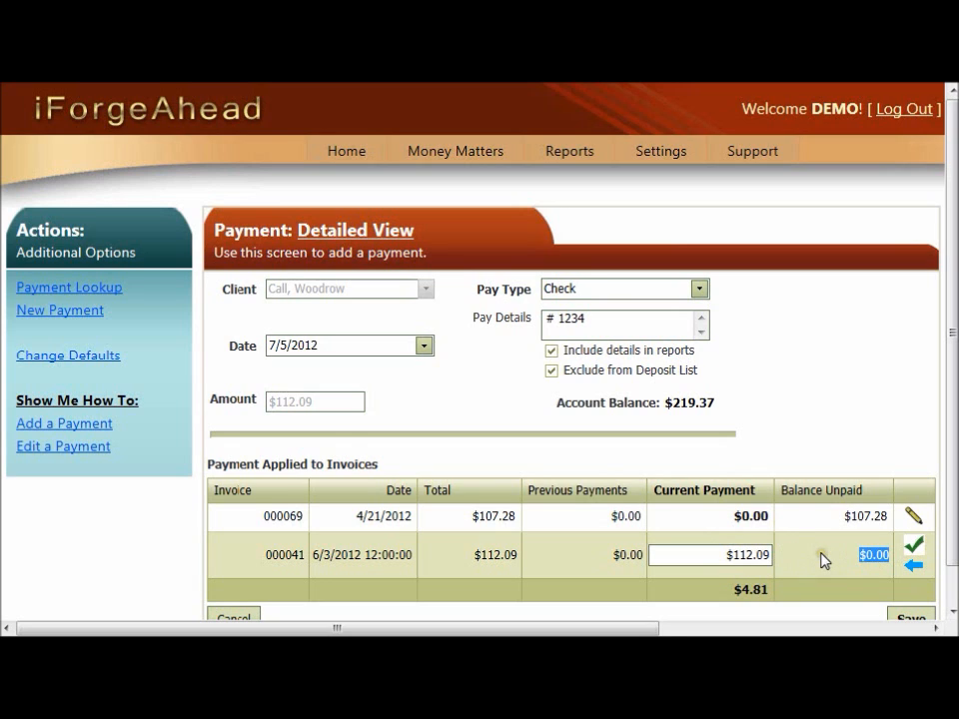
left_click(913, 549)
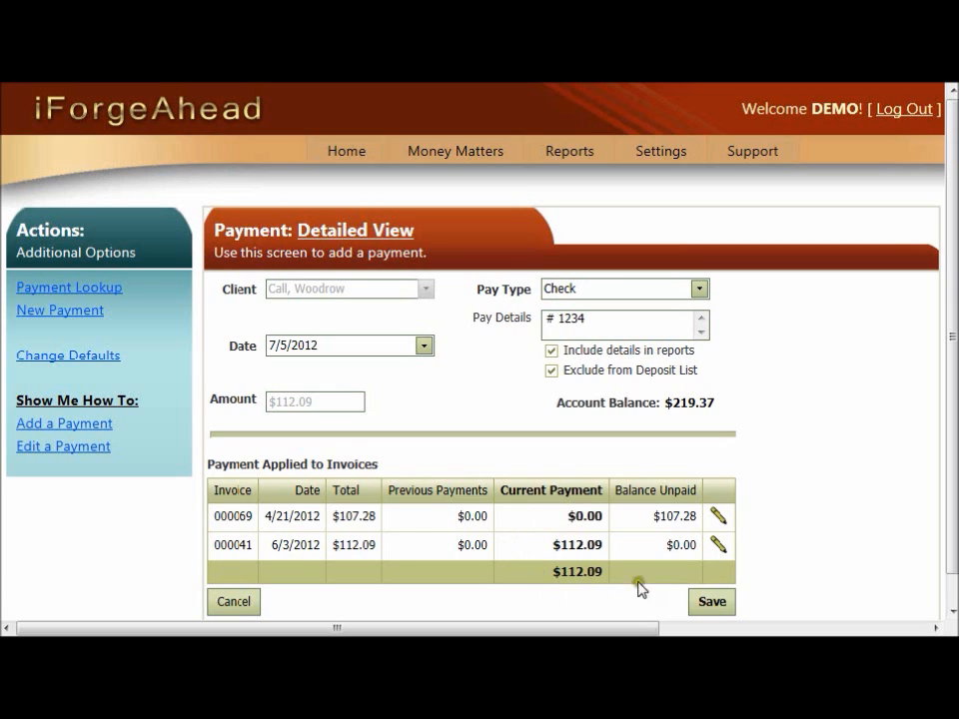
left_click(723, 609)
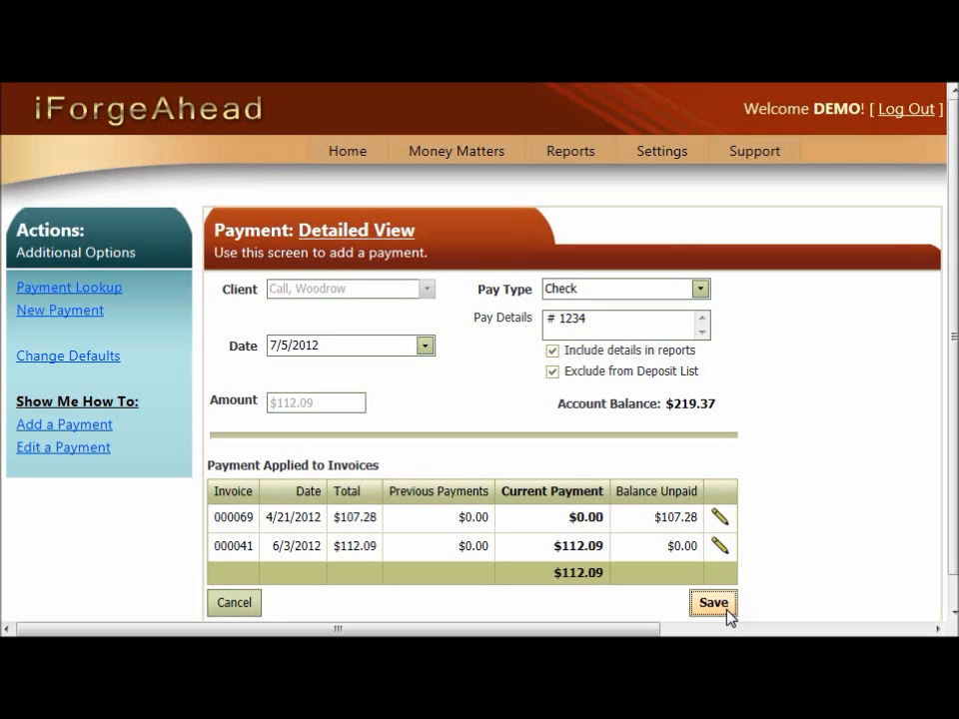
left_click(726, 611)
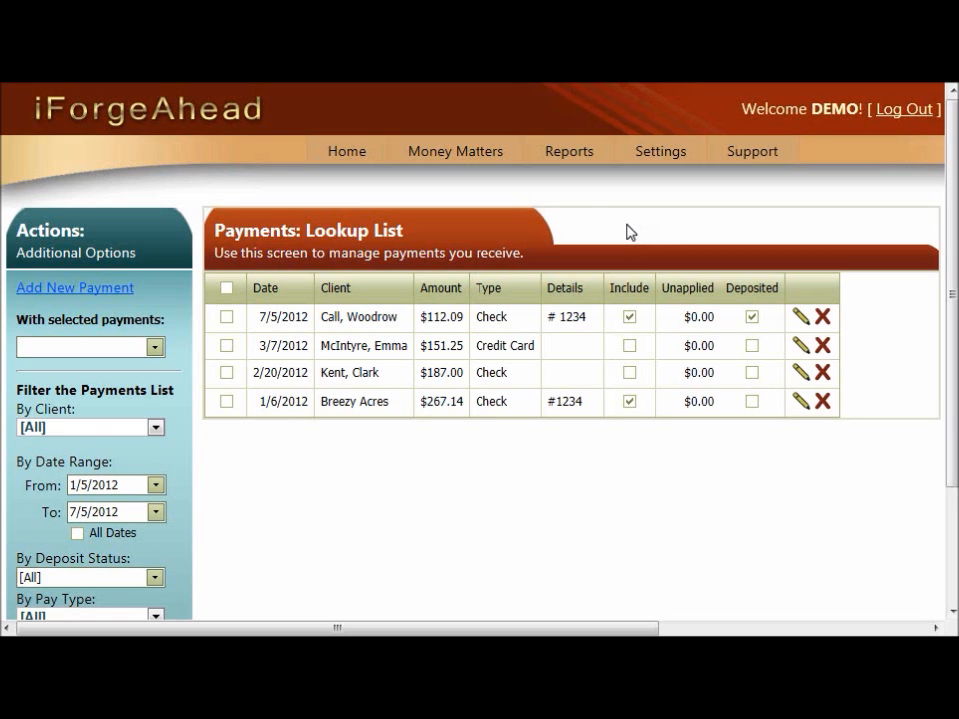
Open the 3/19/2012 invoice from the invoice lookup list
mouse_move(509, 151)
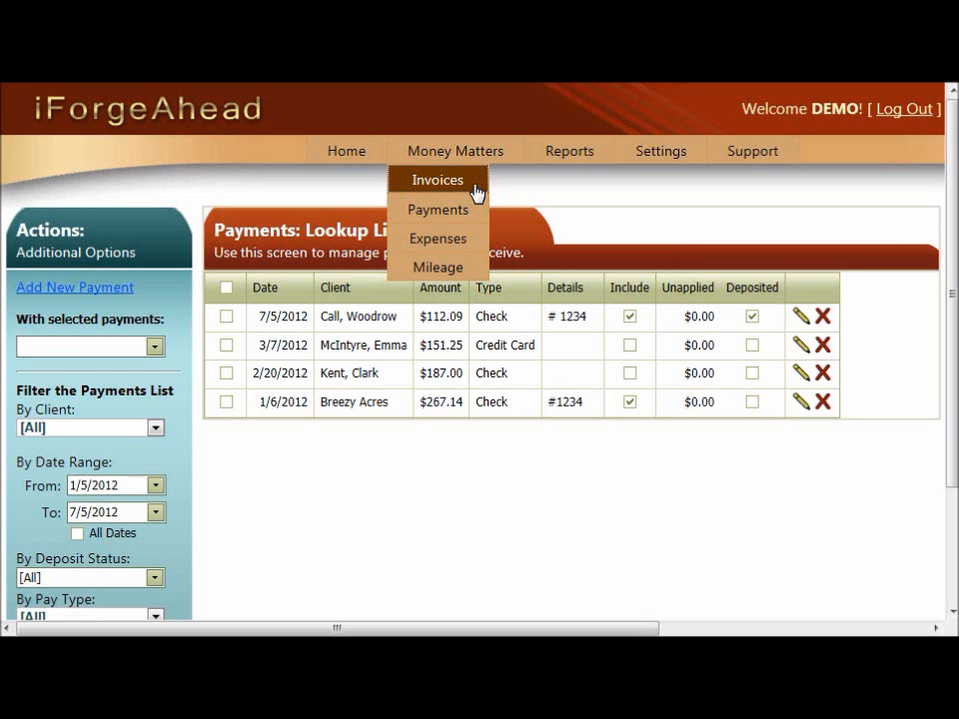
left_click(477, 191)
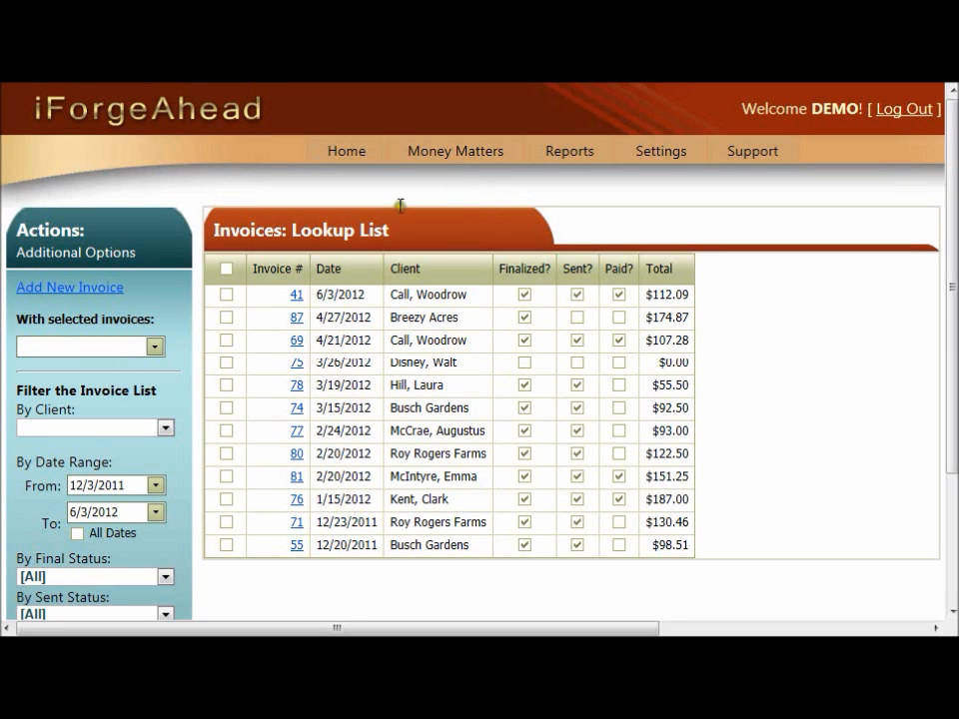
left_click(298, 386)
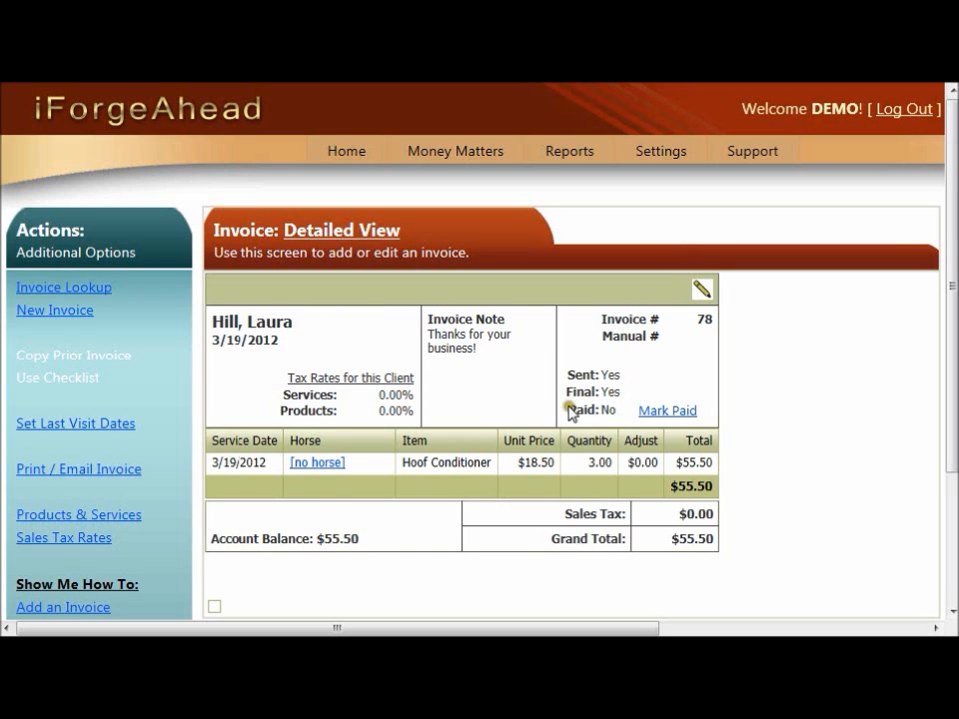
Mark the invoice paid by applying the prefilled $55.50 cash payment to it, and save the payment
left_click(683, 416)
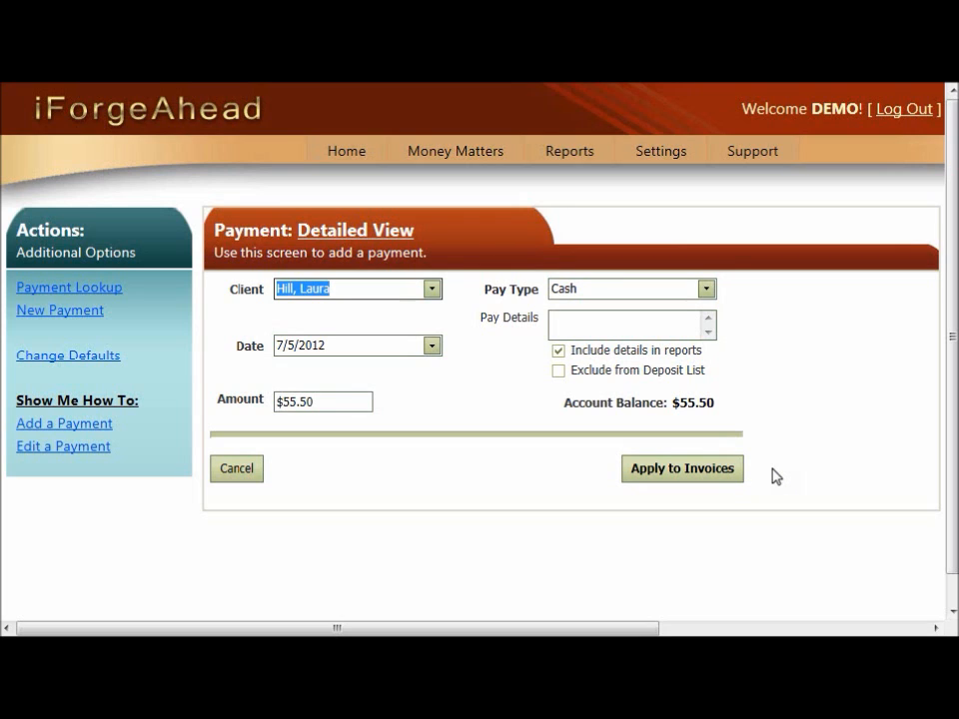
left_click(711, 480)
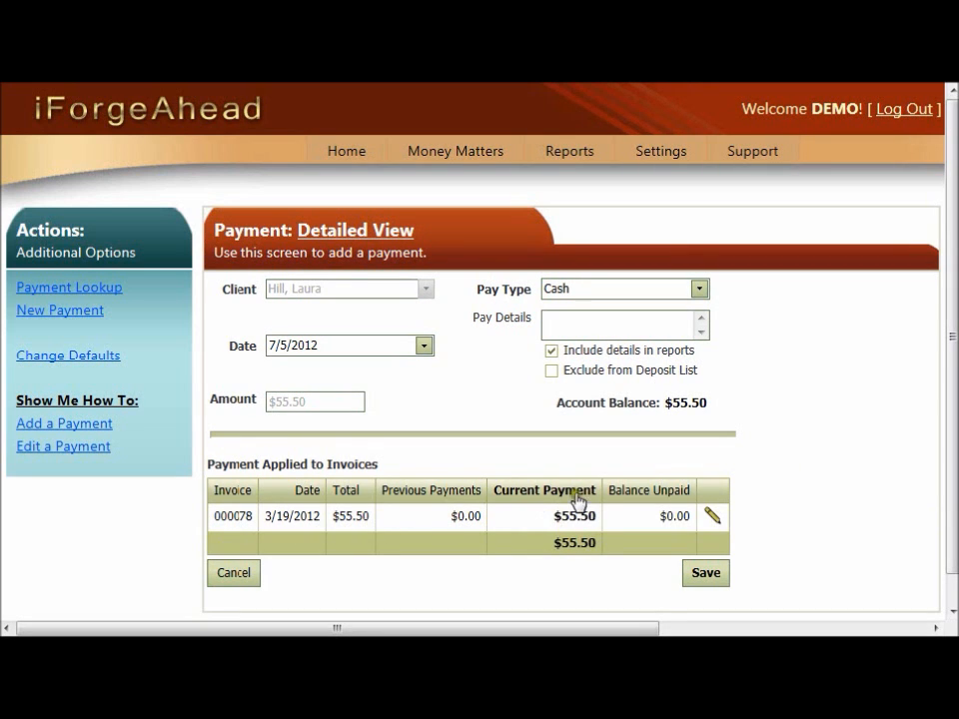
left_click(717, 579)
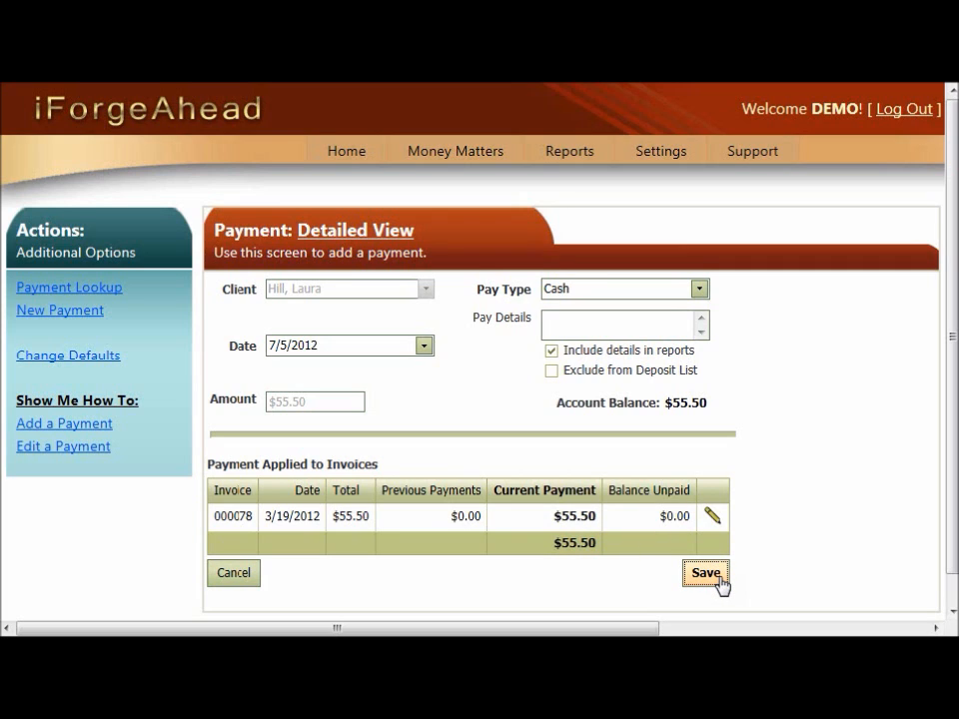